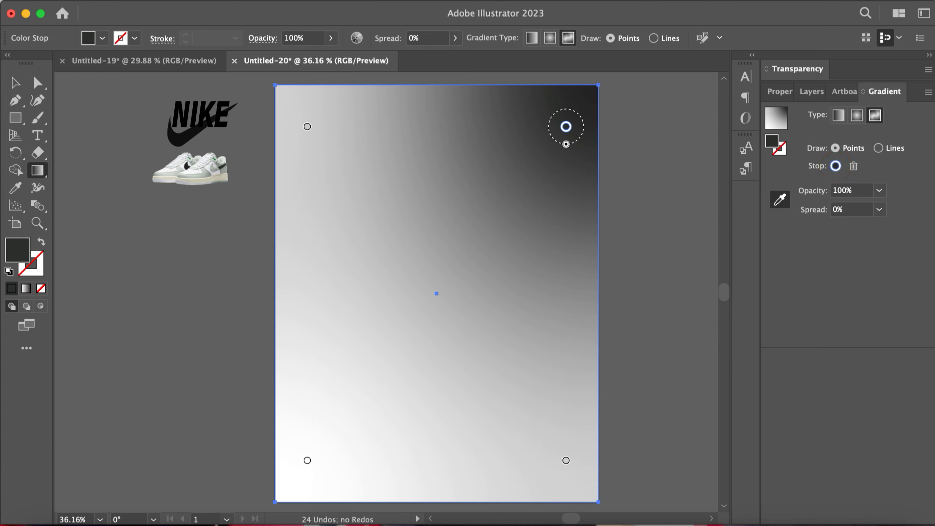
- Recolor the upper-right freeform gradient point of the background rectangle from near black to a medium gray swatch
{"action": "left_click", "coordinate": [836, 166]}
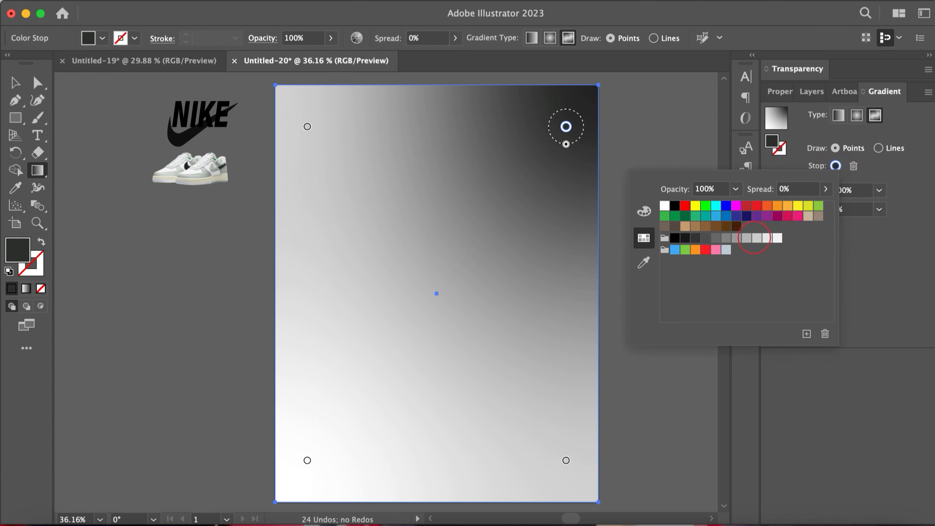
{"action": "left_click", "coordinate": [708, 239]}
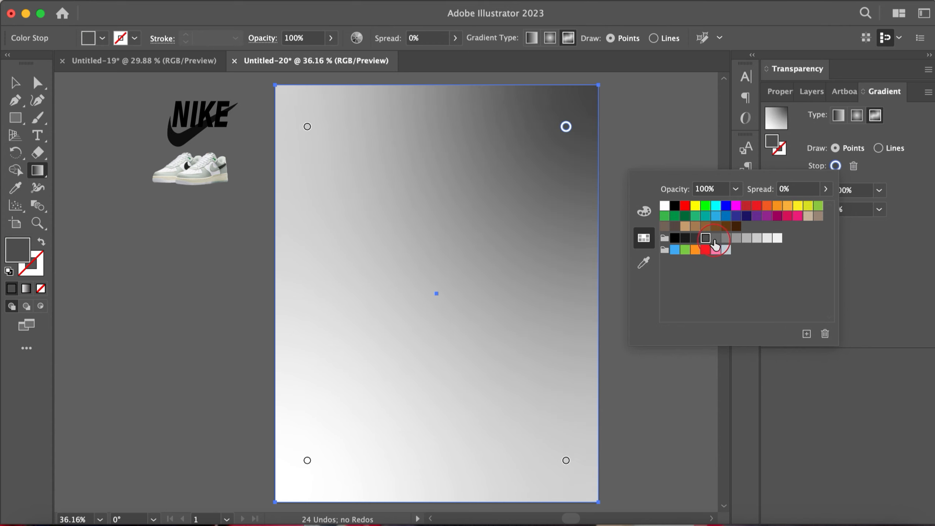
{"action": "left_click", "coordinate": [715, 239]}
{"action": "left_click", "coordinate": [724, 239]}
- Color the lower-left gradient point by sampling the medium gray from the rectangle's upper-right corner, and deselect the rectangle
{"action": "left_click", "coordinate": [313, 459]}
{"action": "left_click", "coordinate": [780, 199]}
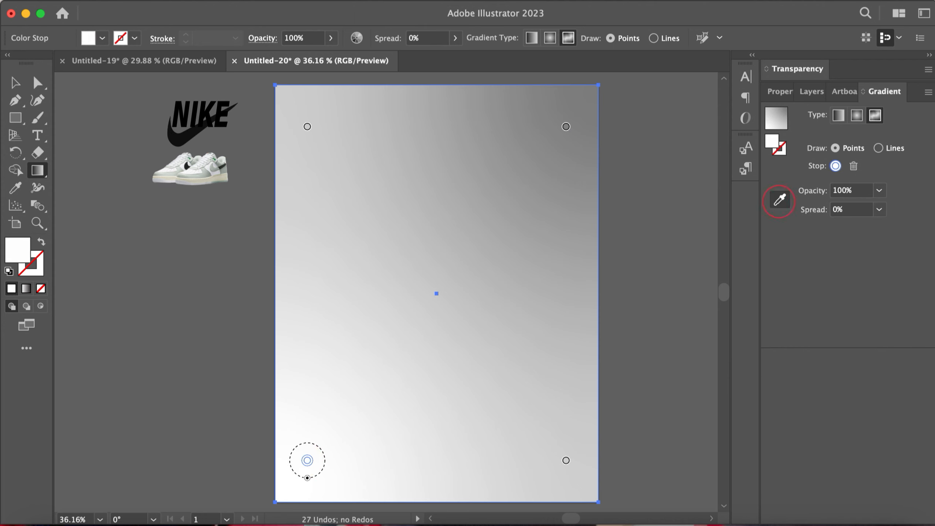
{"action": "left_click", "coordinate": [584, 96]}
{"action": "left_click", "coordinate": [583, 96]}
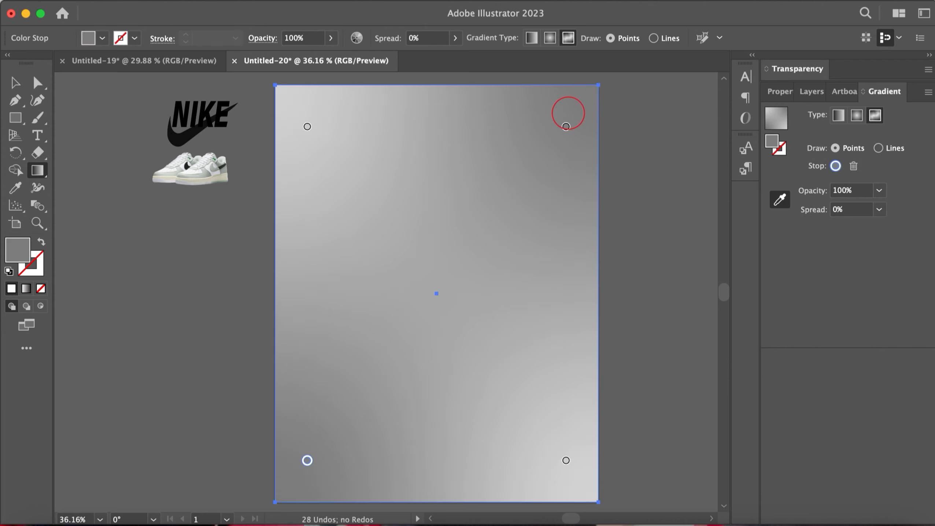
{"action": "left_click", "coordinate": [15, 81]}
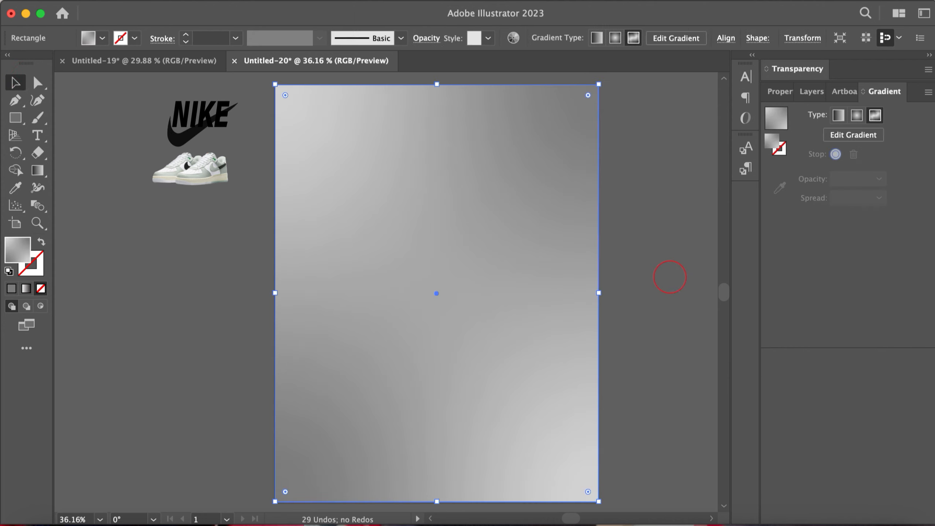
{"action": "left_click", "coordinate": [669, 277]}
- Place the sneaker image in front of the gradient background, enlarged and centered in the middle of the artboard
{"action": "left_click_drag", "start_coordinate": [188, 170], "coordinate": [438, 295]}
{"action": "right_click", "coordinate": [182, 181]}
{"action": "mouse_move", "coordinate": [230, 384]}
{"action": "left_click", "coordinate": [365, 384]}
{"action": "left_click_drag", "start_coordinate": [465, 325], "coordinate": [591, 449]}
{"action": "left_click_drag", "start_coordinate": [521, 352], "coordinate": [497, 319]}
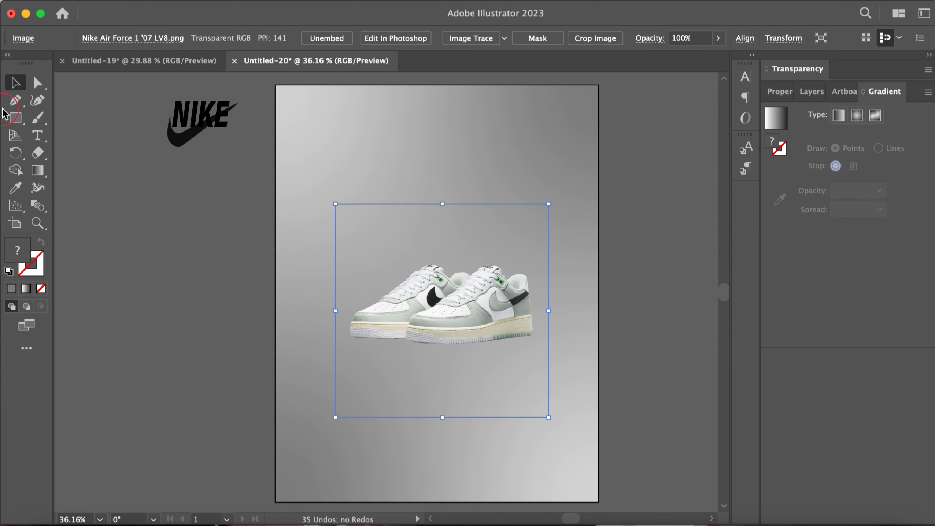
- Add the text "AIR" at 33 pt above the sneakers
{"action": "left_click", "coordinate": [37, 136]}
{"action": "left_click", "coordinate": [370, 151]}
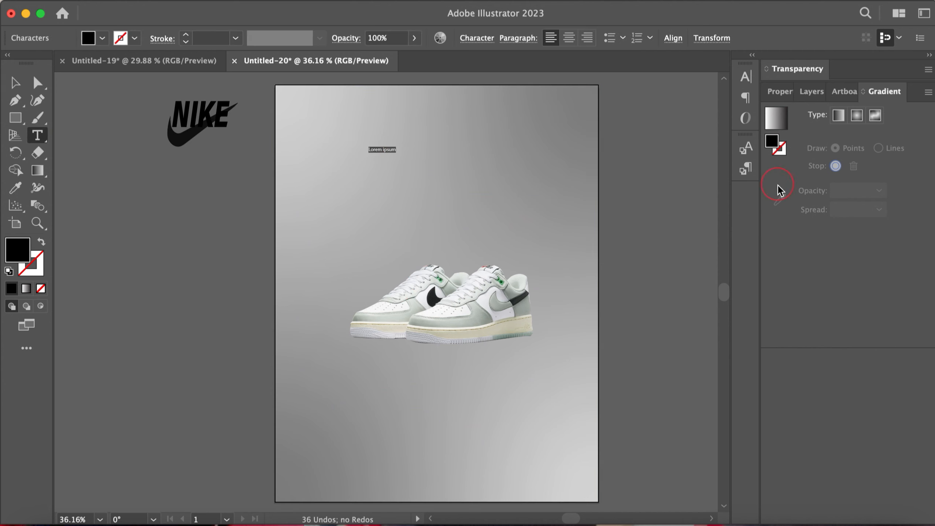
{"action": "left_click", "coordinate": [781, 96]}
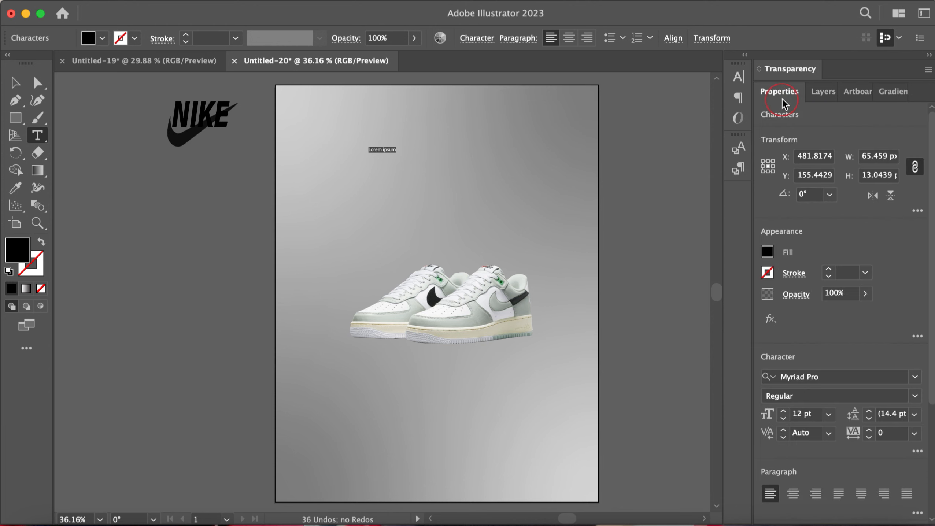
{"action": "scroll", "coordinate": [798, 413], "scroll_direction": "down", "scroll_amount": 5}
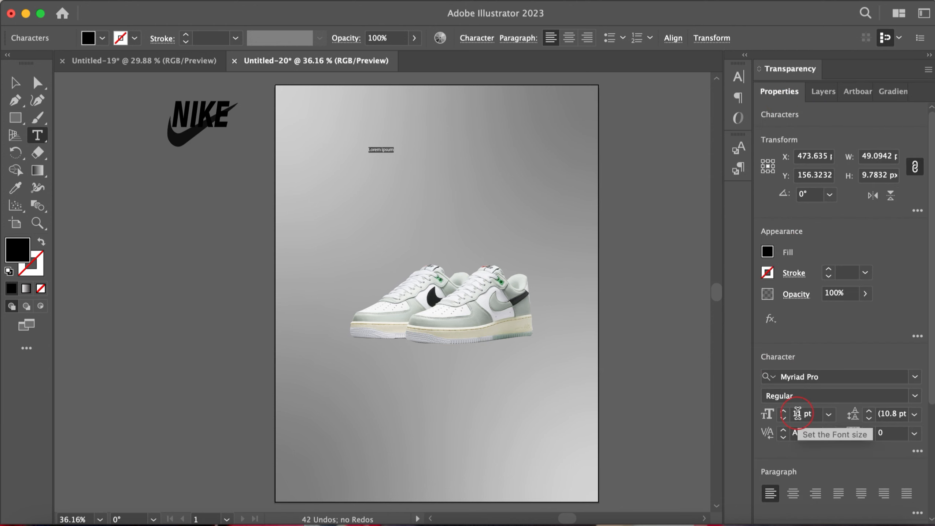
{"action": "scroll", "coordinate": [797, 413], "scroll_direction": "up", "scroll_amount": 3}
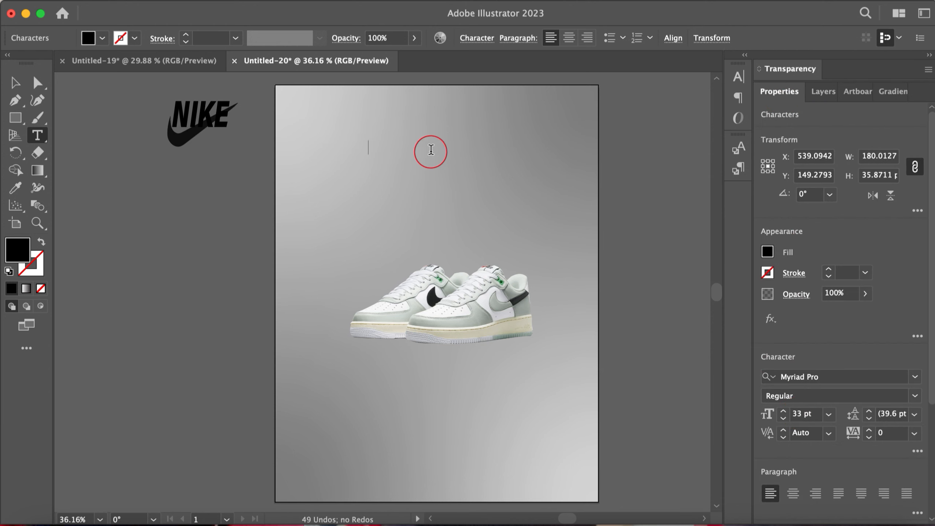
{"action": "left_click", "coordinate": [21, 81]}
- Set the AIR text in Bebas Regular and enlarge it to about 207 pt, centered above the sneakers
{"action": "scroll", "coordinate": [899, 320], "scroll_direction": "down", "scroll_amount": 5}
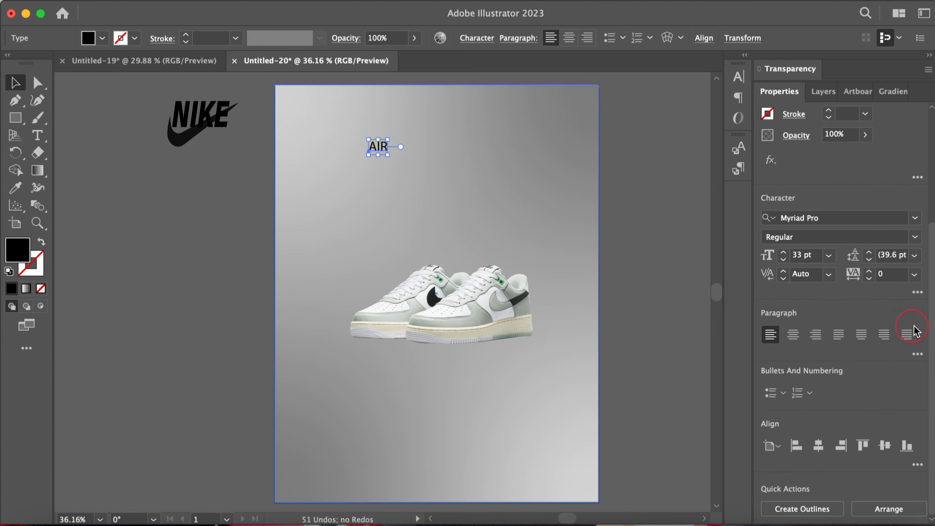
{"action": "left_click", "coordinate": [915, 217]}
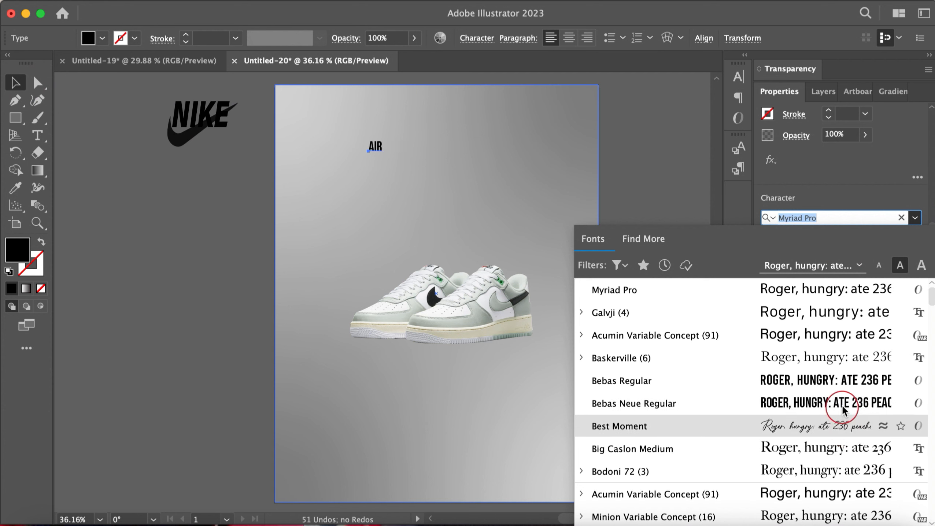
{"action": "left_click", "coordinate": [839, 377]}
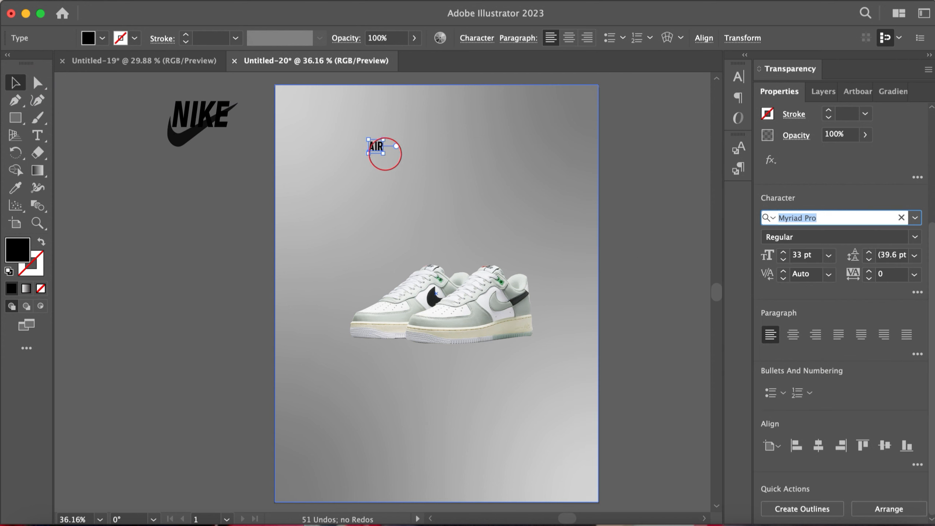
{"action": "left_click_drag", "start_coordinate": [384, 153], "coordinate": [485, 241]}
{"action": "left_click_drag", "start_coordinate": [461, 190], "coordinate": [469, 190]}
- Try a white stroke on the AIR text
{"action": "left_click", "coordinate": [135, 38]}
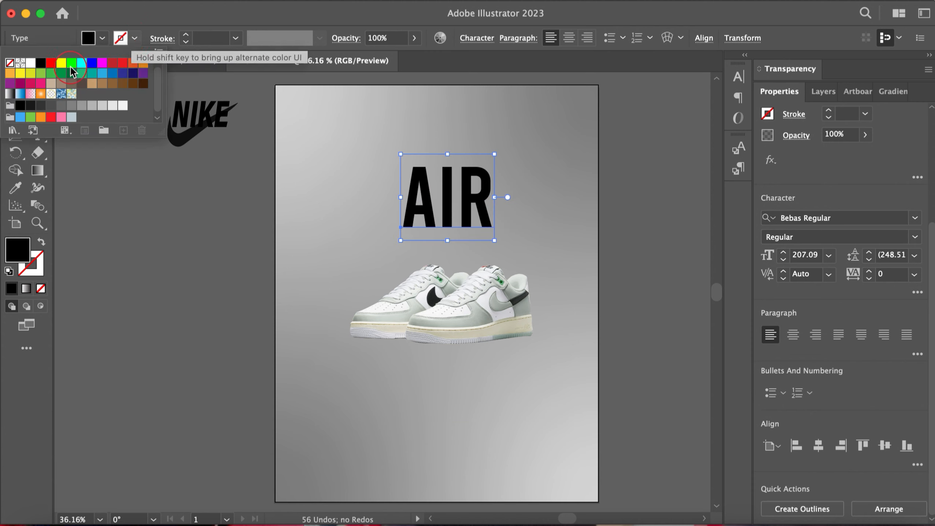
{"action": "left_click", "coordinate": [31, 64]}
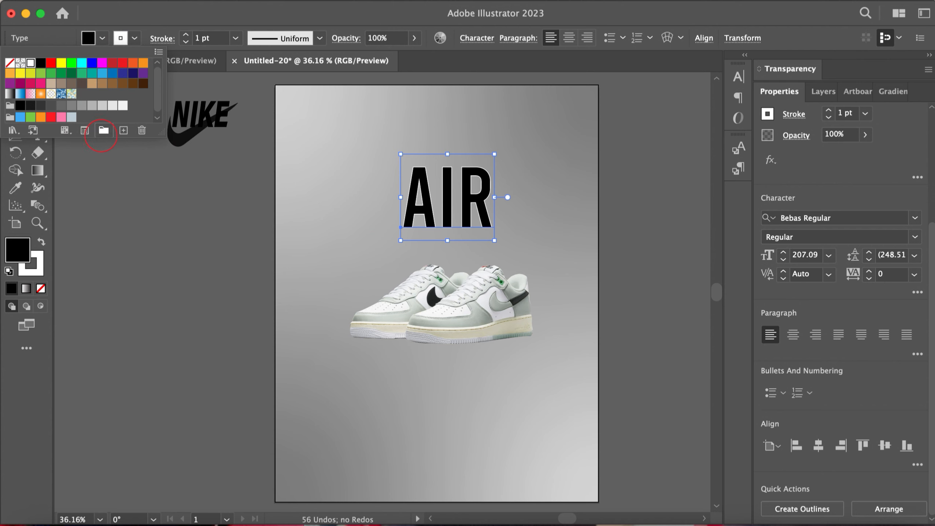
{"action": "left_click", "coordinate": [103, 131]}
{"action": "left_click", "coordinate": [465, 321]}
- Turn the AIR text into an outline with no fill and a 1 pt black stroke
{"action": "left_click", "coordinate": [103, 40]}
{"action": "left_click", "coordinate": [102, 38]}
{"action": "left_click", "coordinate": [9, 63]}
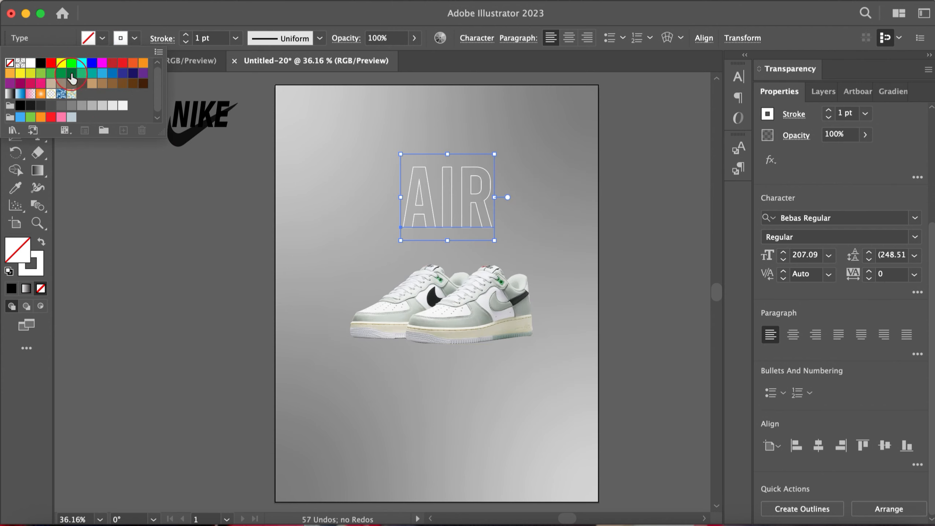
{"action": "left_click", "coordinate": [130, 40]}
{"action": "left_click", "coordinate": [133, 39]}
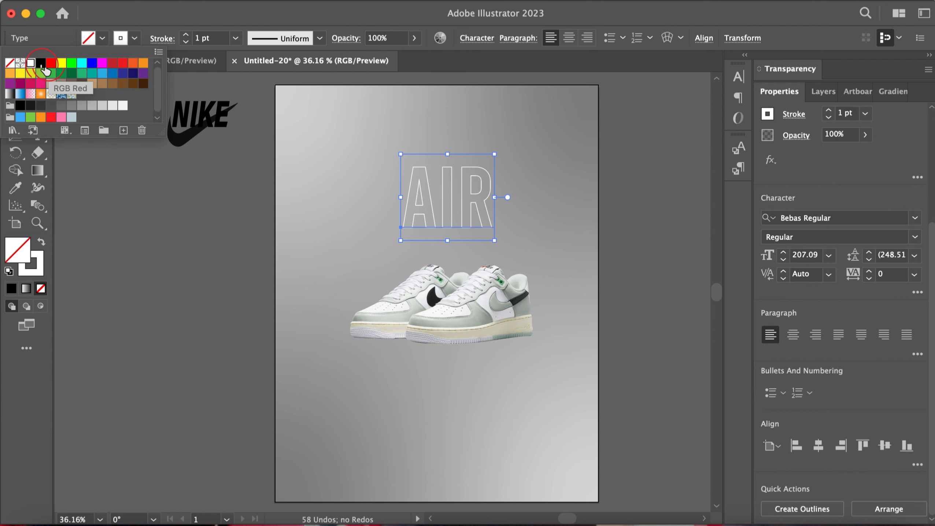
{"action": "left_click", "coordinate": [42, 66]}
{"action": "left_click", "coordinate": [338, 195]}
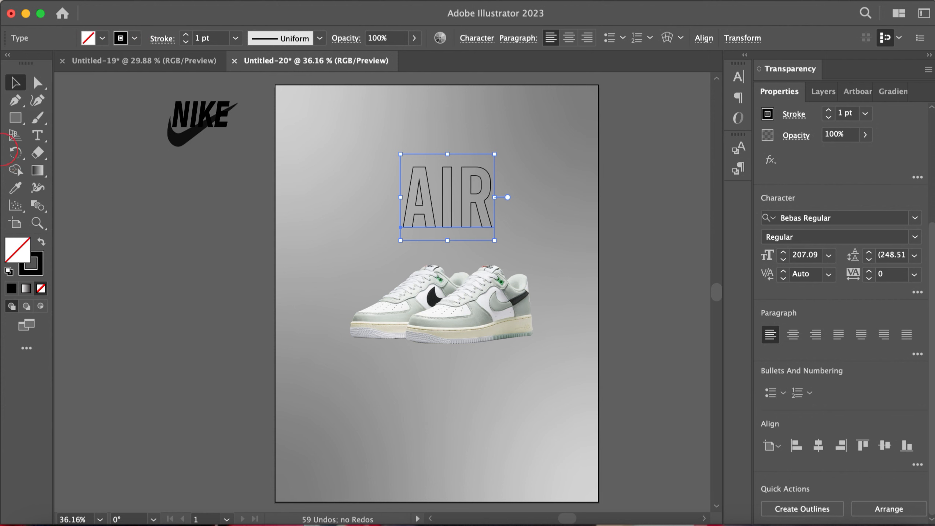
- Add the text "FORCE" beside the artboard below the Nike logo and enlarge it to about 136 pt
{"action": "left_click", "coordinate": [36, 134]}
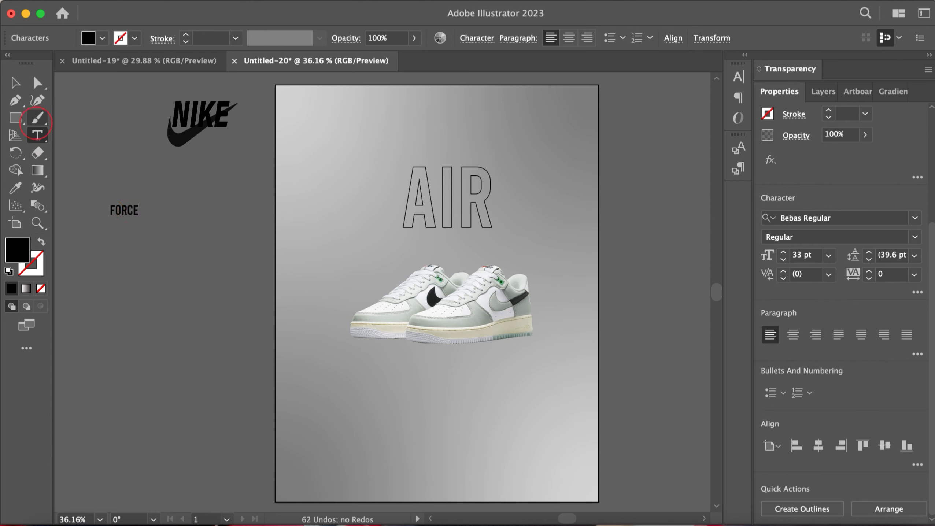
{"action": "left_click", "coordinate": [14, 81]}
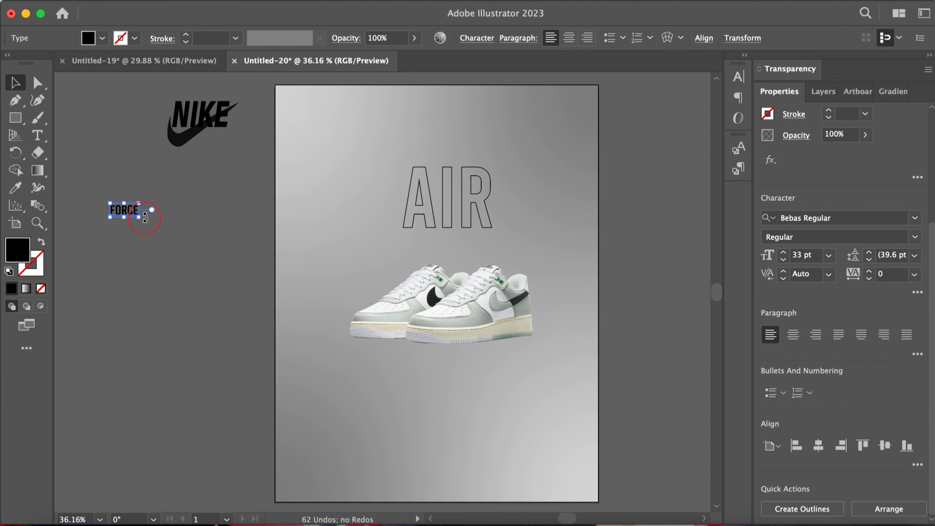
{"action": "left_click_drag", "start_coordinate": [143, 220], "coordinate": [339, 262]}
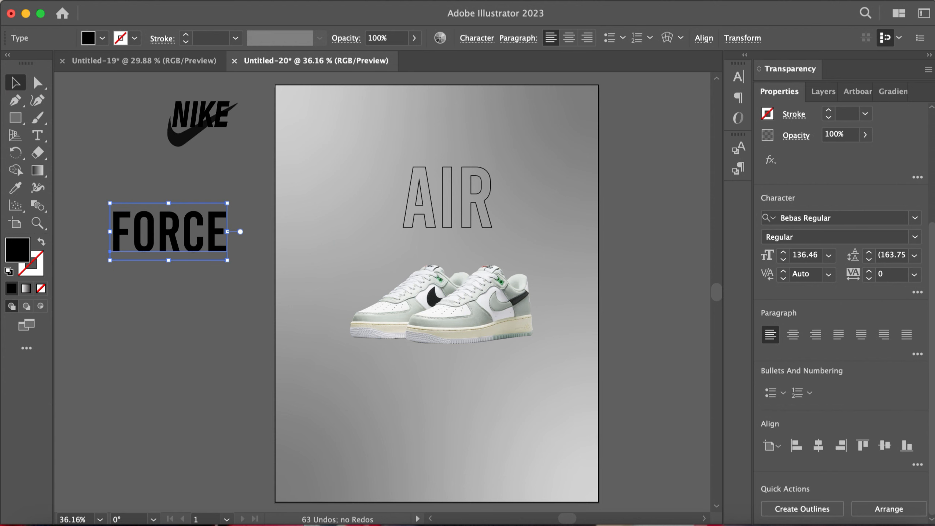
- Preview fonts for the FORCE text and set it in CHUTEROLK Free Rounded
{"action": "left_click", "coordinate": [915, 222]}
{"action": "scroll", "coordinate": [832, 379], "scroll_direction": "down", "scroll_amount": 3}
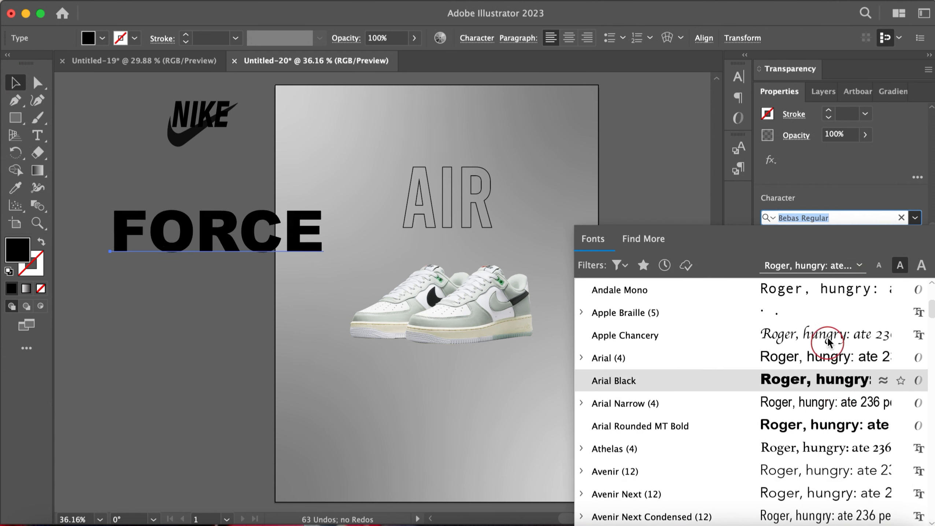
{"action": "scroll", "coordinate": [836, 449], "scroll_direction": "down", "scroll_amount": 5}
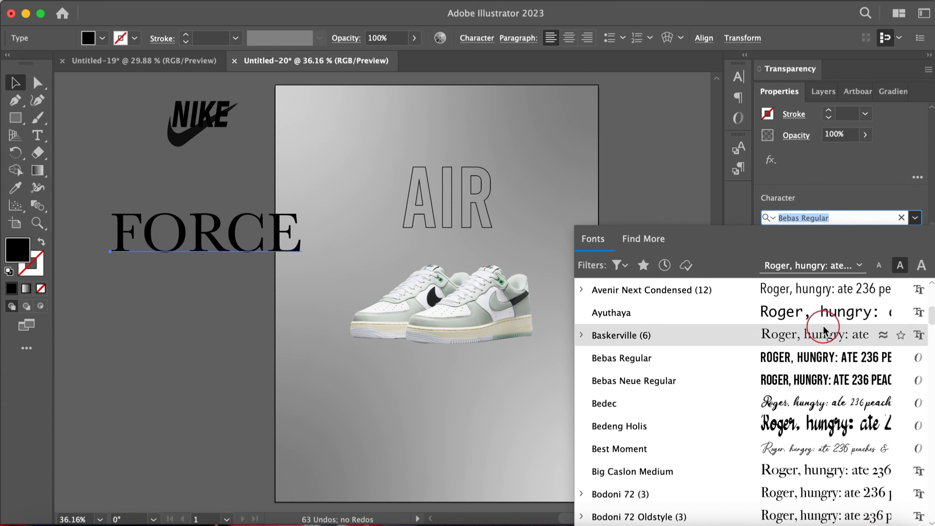
{"action": "scroll", "coordinate": [833, 424], "scroll_direction": "down", "scroll_amount": 5}
{"action": "scroll", "coordinate": [828, 368], "scroll_direction": "down", "scroll_amount": 5}
{"action": "scroll", "coordinate": [841, 448], "scroll_direction": "down", "scroll_amount": 5}
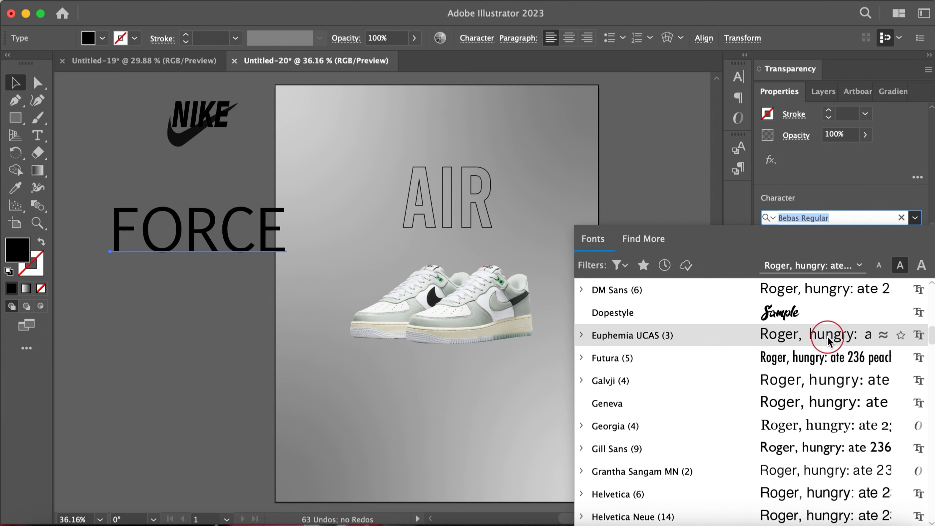
{"action": "scroll", "coordinate": [849, 459], "scroll_direction": "down", "scroll_amount": 3}
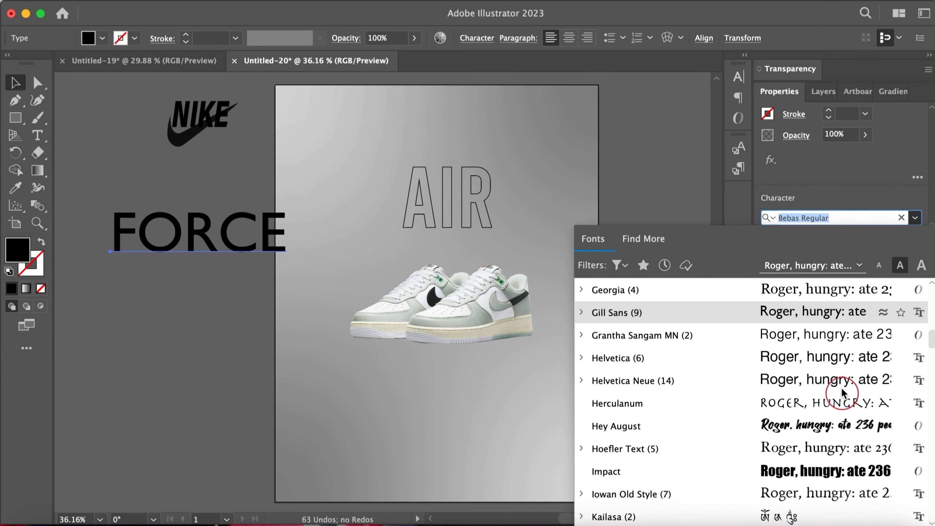
{"action": "scroll", "coordinate": [844, 467], "scroll_direction": "down", "scroll_amount": 5}
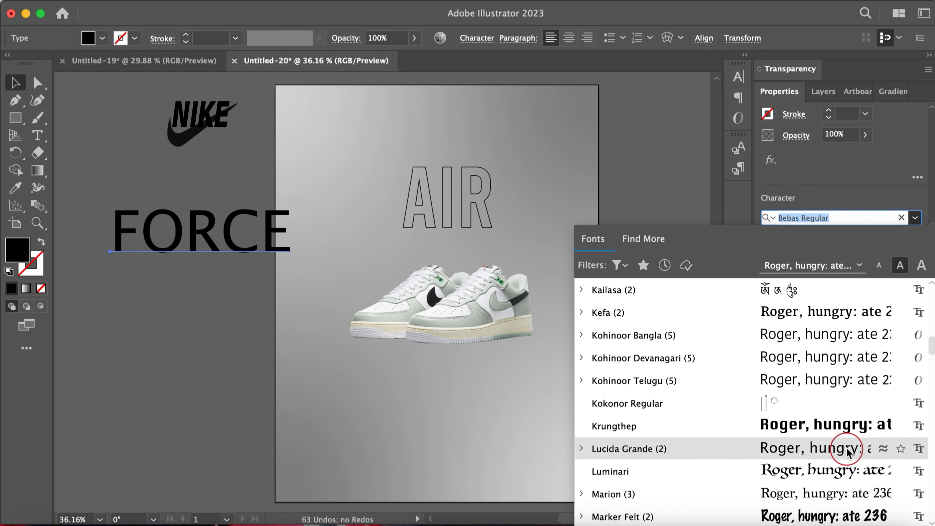
{"action": "scroll", "coordinate": [851, 494], "scroll_direction": "down", "scroll_amount": 1}
{"action": "scroll", "coordinate": [847, 461], "scroll_direction": "down", "scroll_amount": 7}
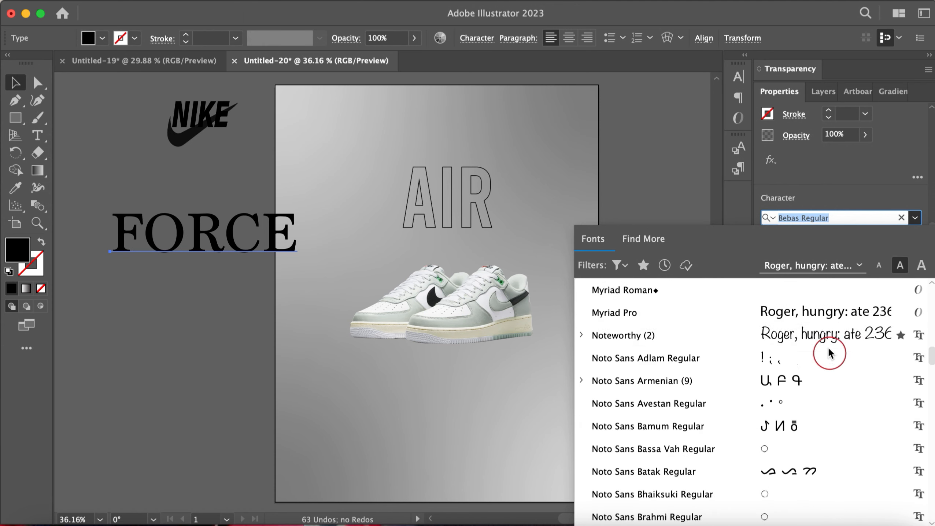
{"action": "scroll", "coordinate": [825, 324], "scroll_direction": "up", "scroll_amount": 1}
{"action": "scroll", "coordinate": [823, 328], "scroll_direction": "up", "scroll_amount": 5}
{"action": "scroll", "coordinate": [814, 337], "scroll_direction": "up", "scroll_amount": 5}
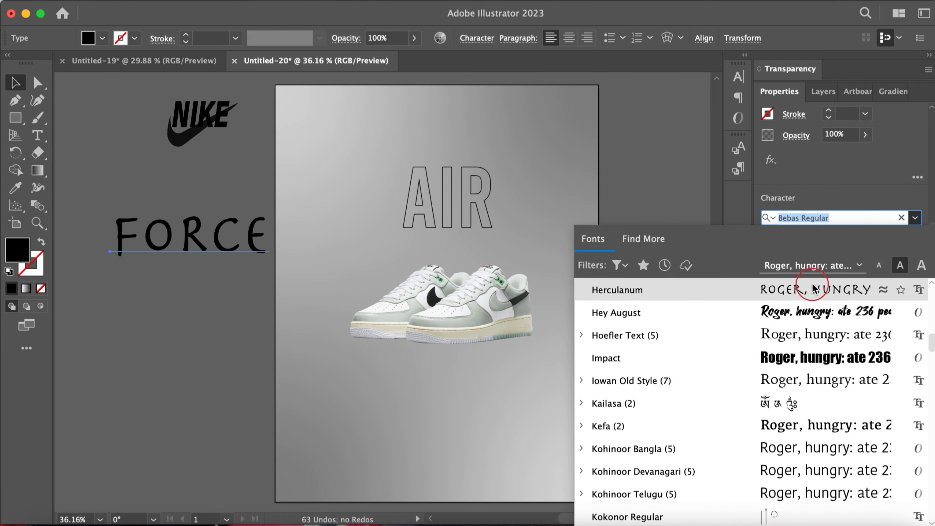
{"action": "scroll", "coordinate": [807, 336], "scroll_direction": "up", "scroll_amount": 5}
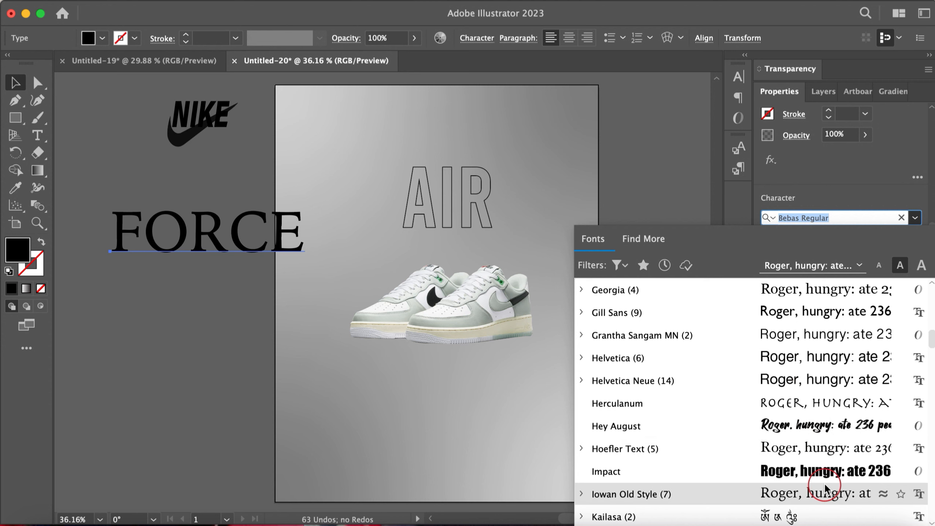
{"action": "scroll", "coordinate": [820, 355], "scroll_direction": "up", "scroll_amount": 11}
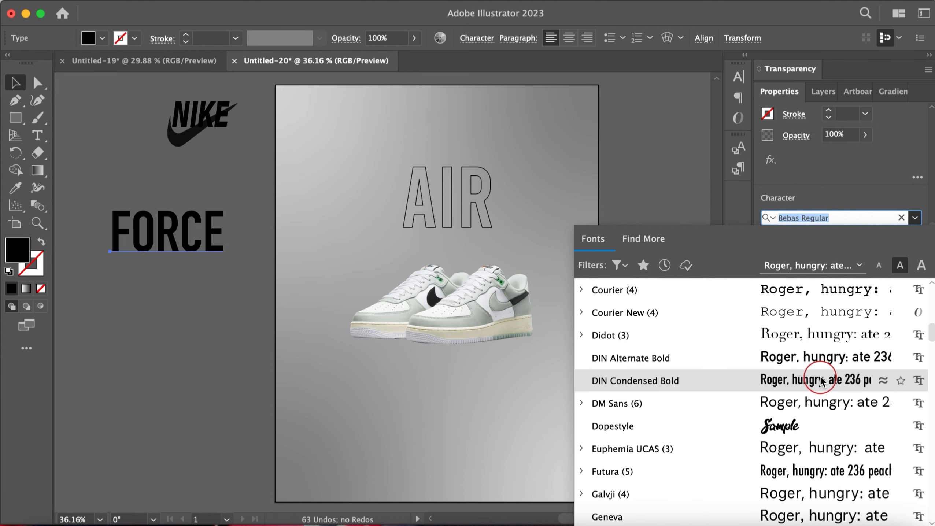
{"action": "scroll", "coordinate": [820, 307], "scroll_direction": "up", "scroll_amount": 5}
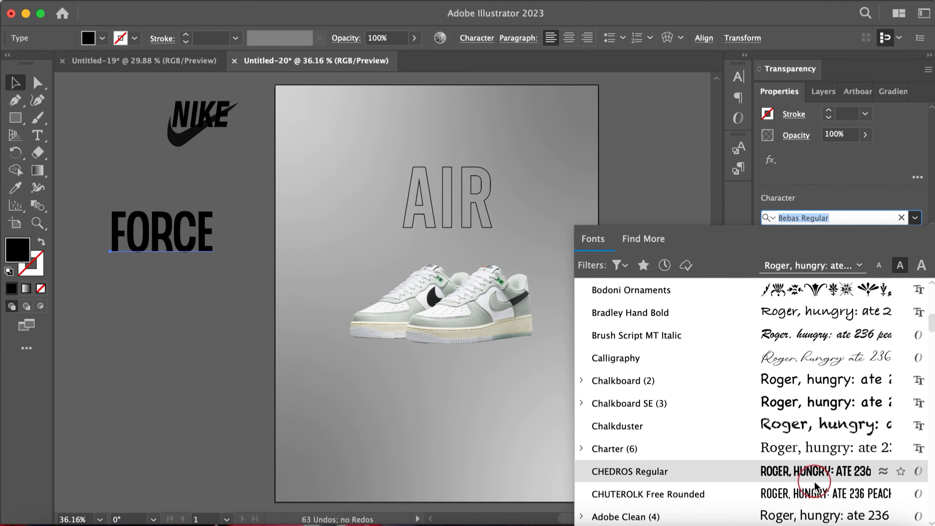
{"action": "left_click", "coordinate": [773, 489]}
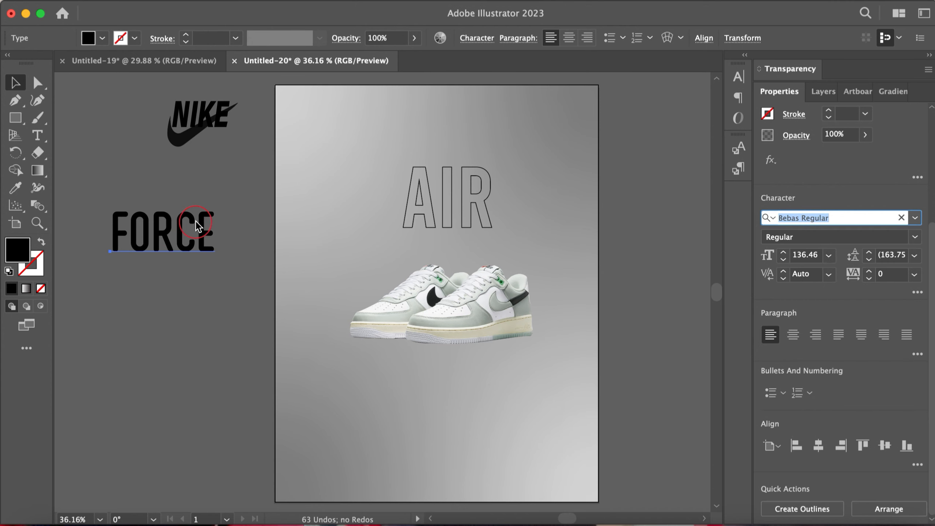
- Stretch the FORCE text to about twice its width, move it over the outlined AIR text and enlarge it slightly
{"action": "left_click_drag", "start_coordinate": [216, 234], "coordinate": [325, 242]}
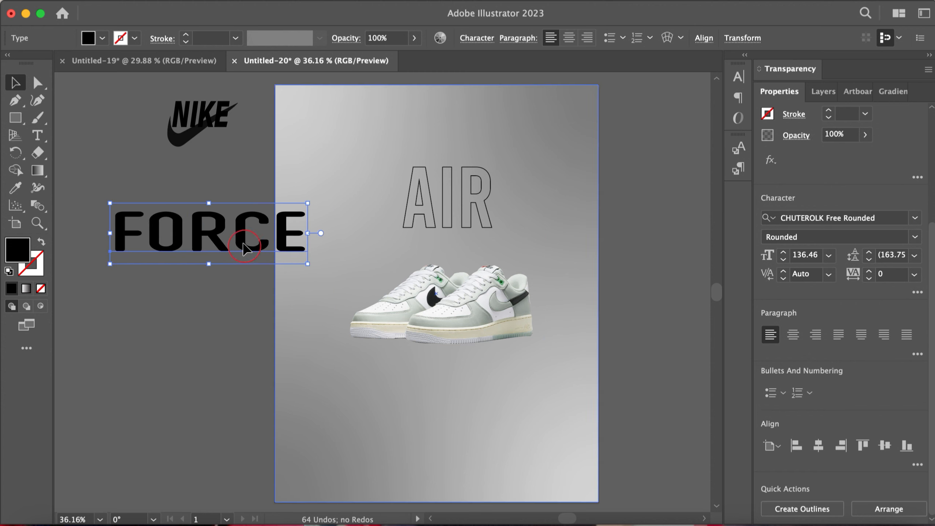
{"action": "left_click_drag", "start_coordinate": [240, 240], "coordinate": [475, 205]}
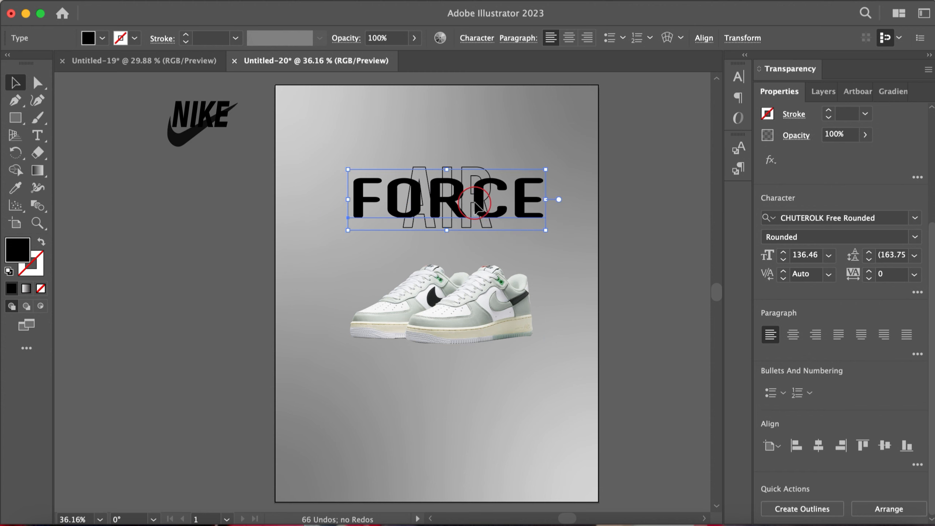
{"action": "left_click_drag", "start_coordinate": [547, 229], "coordinate": [565, 236]}
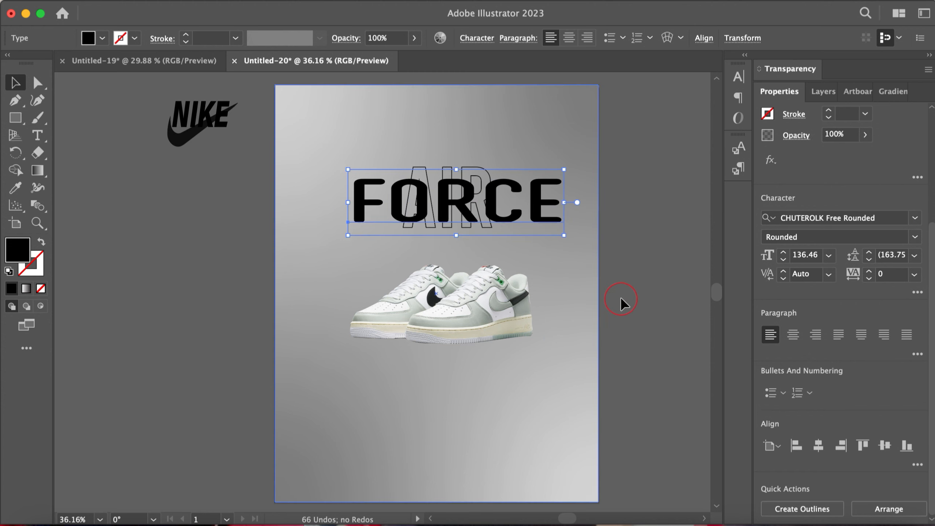
- Enlarge the outlined AIR text to about 270 pt and move the FORCE text down off it onto the shoes
{"action": "left_click", "coordinate": [484, 158]}
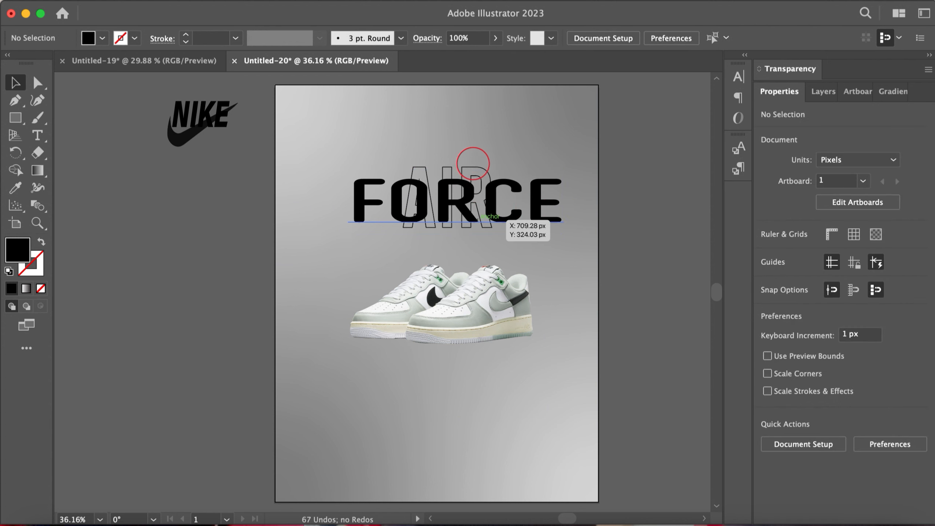
{"action": "left_click_drag", "start_coordinate": [494, 241], "coordinate": [523, 266]}
{"action": "left_click_drag", "start_coordinate": [516, 192], "coordinate": [529, 281]}
- Position the AIR text above the shoes with FORCE laid back over its lower half, and shift the shoe image slightly right
{"action": "left_click", "coordinate": [481, 178]}
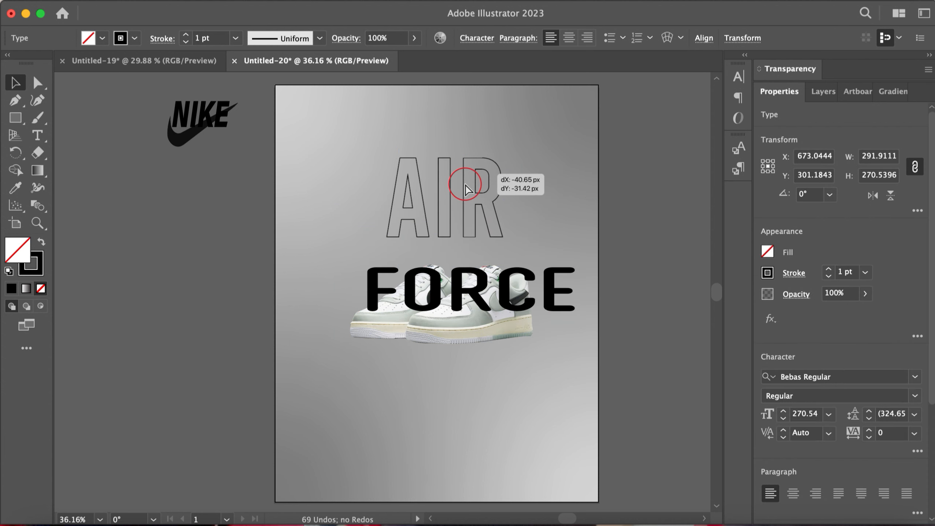
{"action": "key", "text": "Left"}
{"action": "key", "text": "Left"}
{"action": "left_click_drag", "start_coordinate": [497, 280], "coordinate": [490, 215]}
{"action": "left_click", "coordinate": [639, 311]}
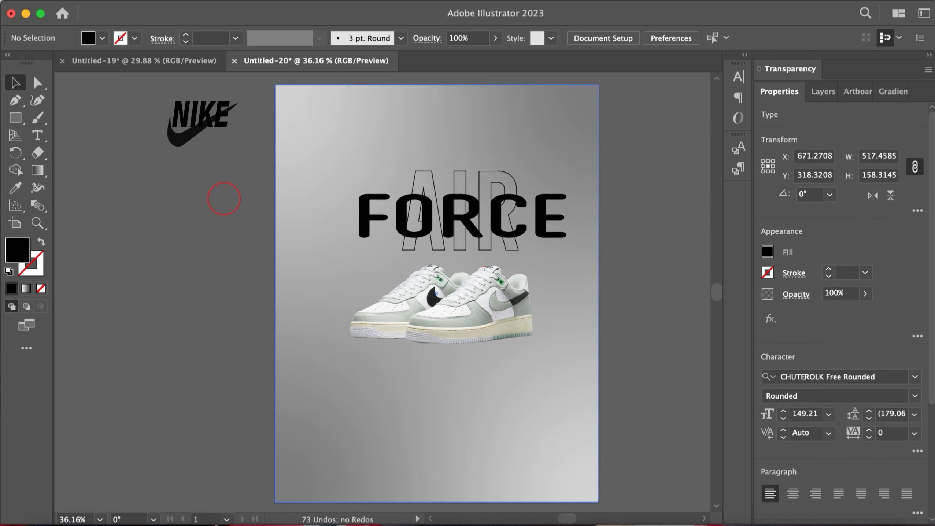
{"action": "left_click", "coordinate": [428, 305]}
{"action": "left_click_drag", "start_coordinate": [428, 307], "coordinate": [437, 313]}
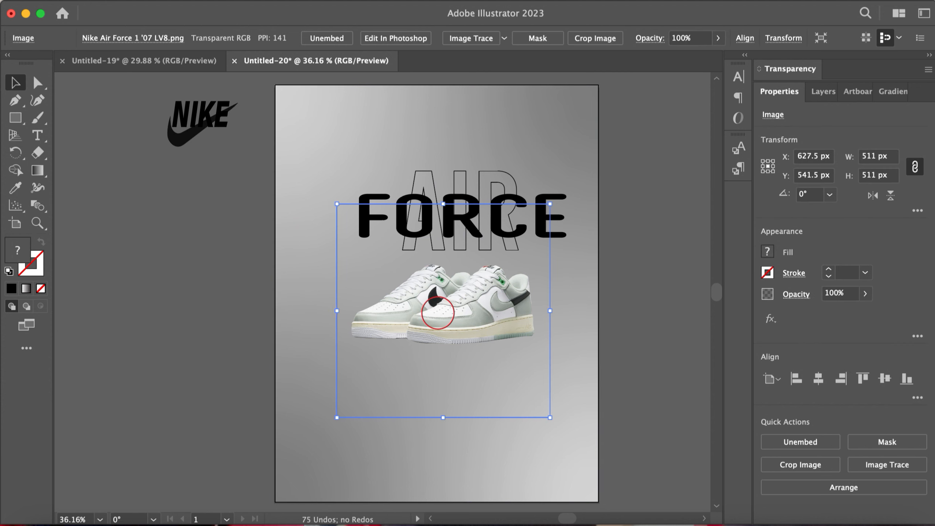
- Bring the Nike logo to the front and move it onto the artboard above the AIR text
{"action": "left_click", "coordinate": [195, 113]}
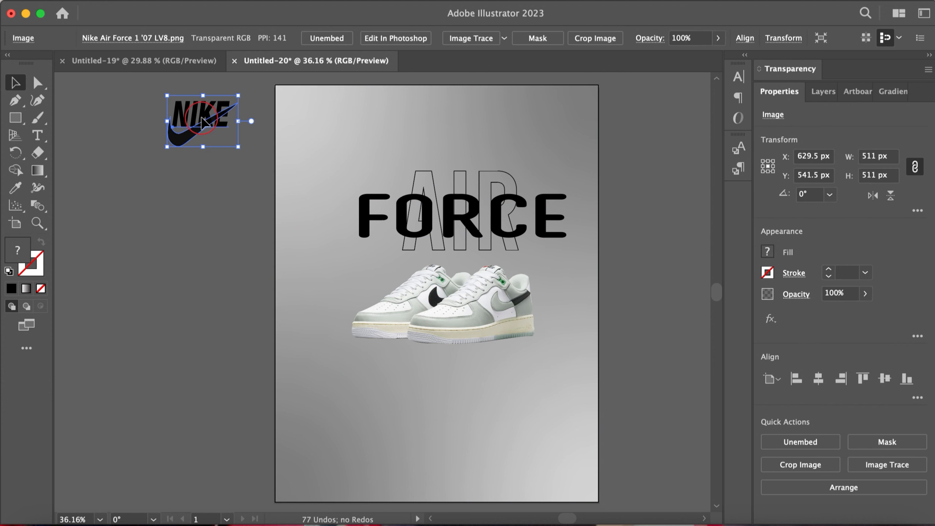
{"action": "left_click_drag", "start_coordinate": [202, 124], "coordinate": [239, 124]}
{"action": "right_click", "coordinate": [240, 123]}
{"action": "mouse_move", "coordinate": [298, 391]}
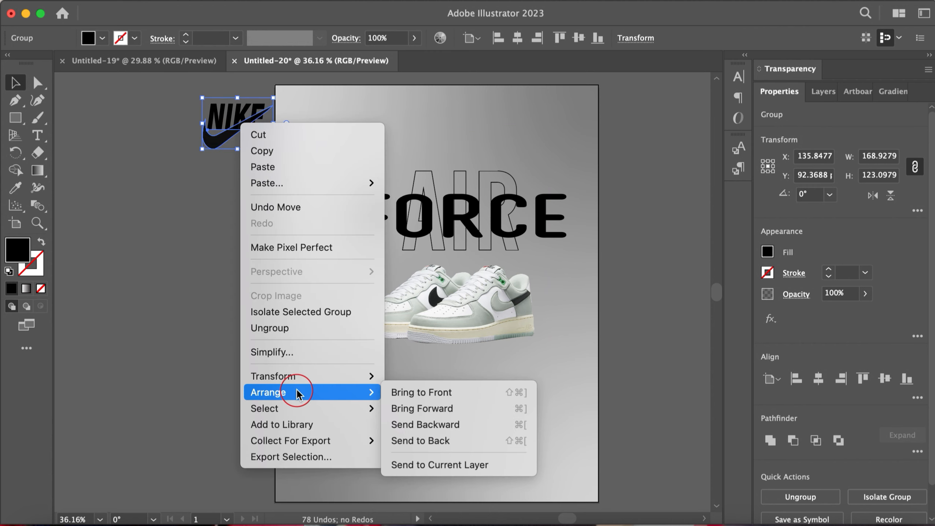
{"action": "left_click", "coordinate": [403, 391]}
{"action": "left_click_drag", "start_coordinate": [238, 127], "coordinate": [445, 106]}
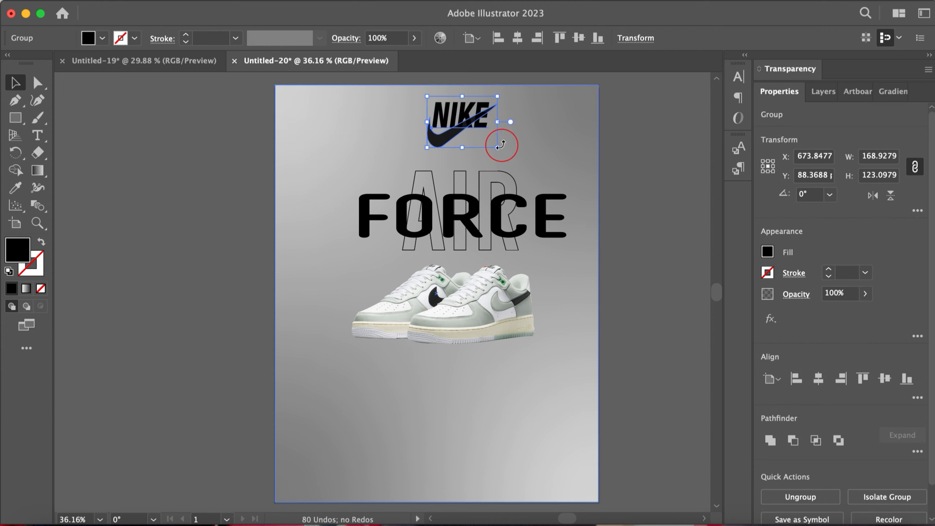
- Resize the Nike logo to about 176 px wide, keeping it above the AIR lettering
{"action": "left_click_drag", "start_coordinate": [497, 148], "coordinate": [511, 157]}
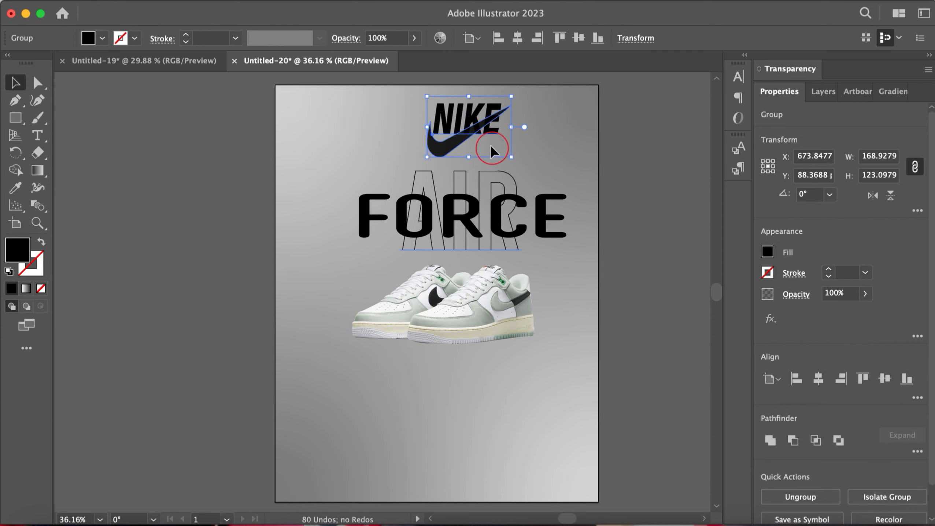
{"action": "left_click_drag", "start_coordinate": [480, 127], "coordinate": [473, 126]}
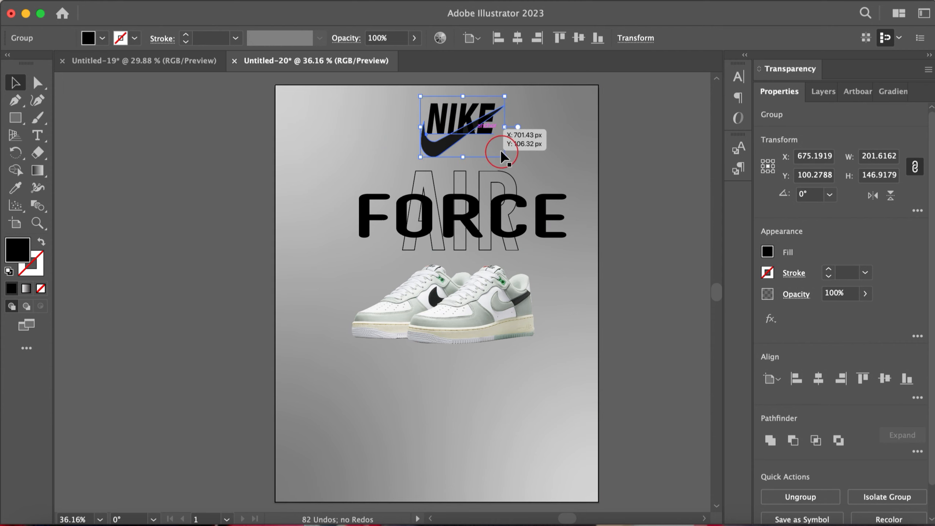
{"action": "left_click_drag", "start_coordinate": [506, 157], "coordinate": [457, 128]}
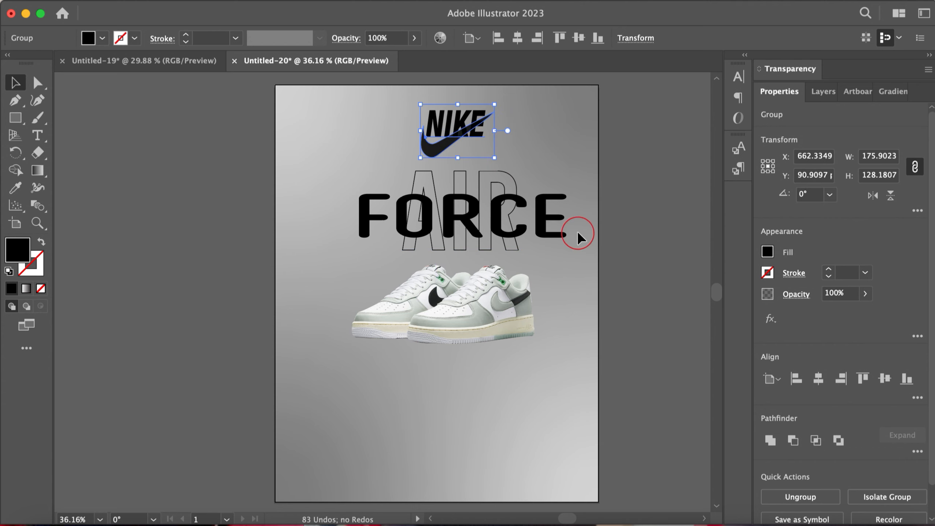
{"action": "left_click", "coordinate": [636, 245]}
- Nudge the Nike logo left to about X 648 px to centre it above the lettering and shoes
{"action": "left_click", "coordinate": [452, 128]}
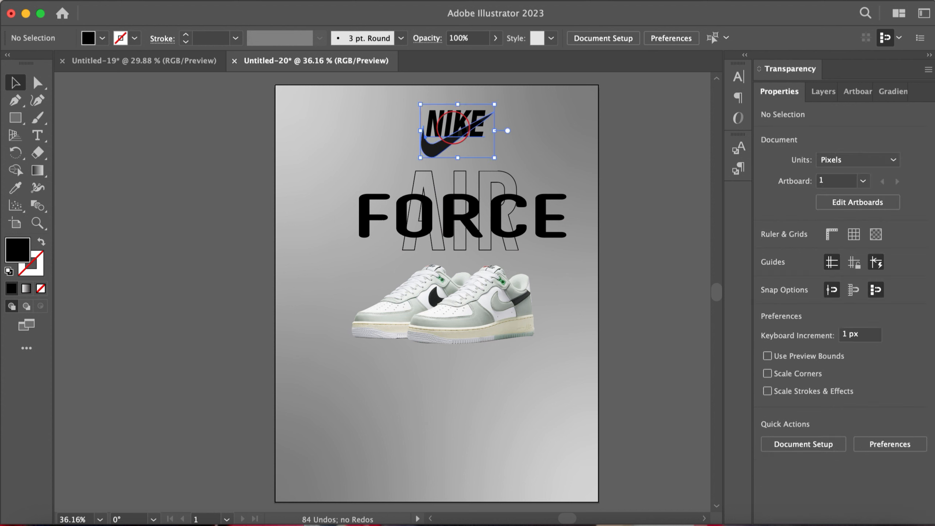
{"action": "key", "text": "Left"}
{"action": "key", "text": "Left"}
{"action": "key", "text": "Left"}
{"action": "key", "text": "Left"}
{"action": "key", "text": "Left"}
{"action": "key", "text": "Left"}
{"action": "key", "text": "Left"}
{"action": "key", "text": "Left"}
{"action": "key", "text": "Left"}
{"action": "key", "text": "Left"}
{"action": "key", "text": "Left"}
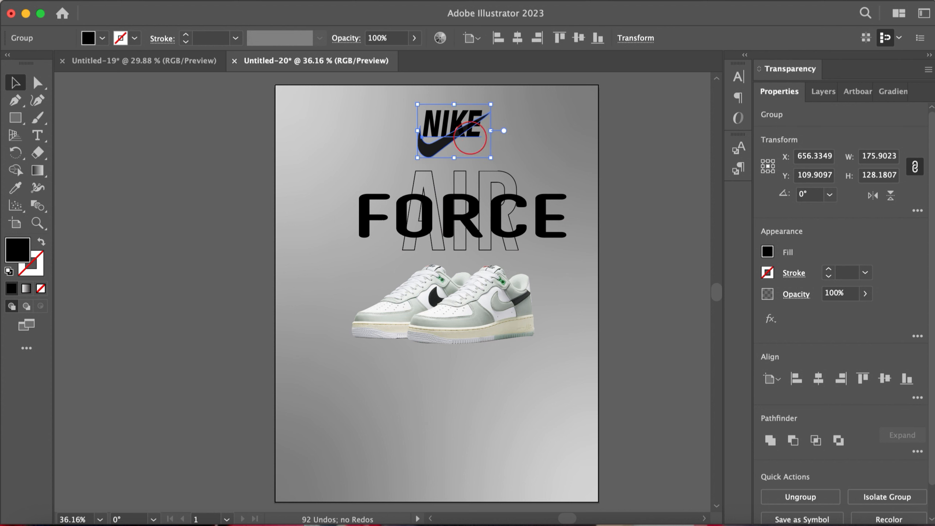
- Nudge the outlined AIR text left until it is centred beneath the Nike logo
{"action": "left_click", "coordinate": [489, 174]}
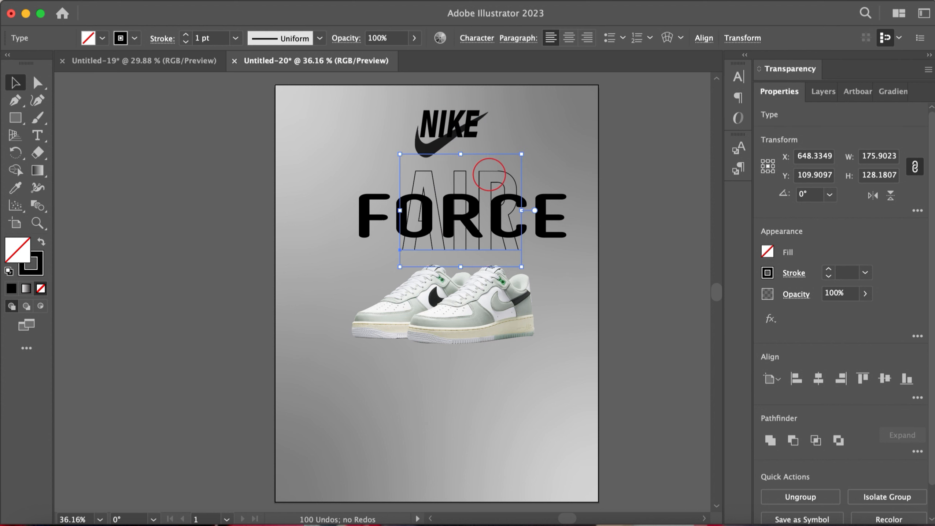
{"action": "key", "text": "Left"}
{"action": "key", "text": "Left"}
{"action": "key", "text": "Left"}
{"action": "key", "text": "Left"}
{"action": "key", "text": "Left"}
{"action": "key", "text": "Left"}
{"action": "key", "text": "Left"}
{"action": "key", "text": "Left"}
{"action": "key", "text": "Left"}
{"action": "key", "text": "Left"}
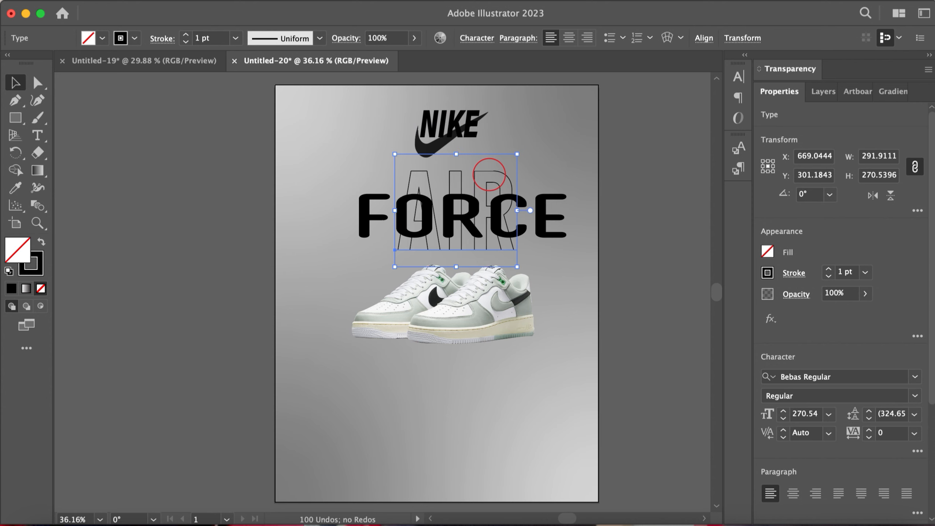
{"action": "key", "text": "Left"}
{"action": "key", "text": "Left"}
{"action": "key", "text": "Left"}
{"action": "key", "text": "Left"}
{"action": "key", "text": "Left"}
{"action": "key", "text": "Left"}
{"action": "key", "text": "Left"}
{"action": "key", "text": "Left"}
{"action": "key", "text": "Left"}
{"action": "key", "text": "Left"}
{"action": "key", "text": "Left"}
{"action": "key", "text": "Left"}
{"action": "key", "text": "Left"}
{"action": "key", "text": "Left"}
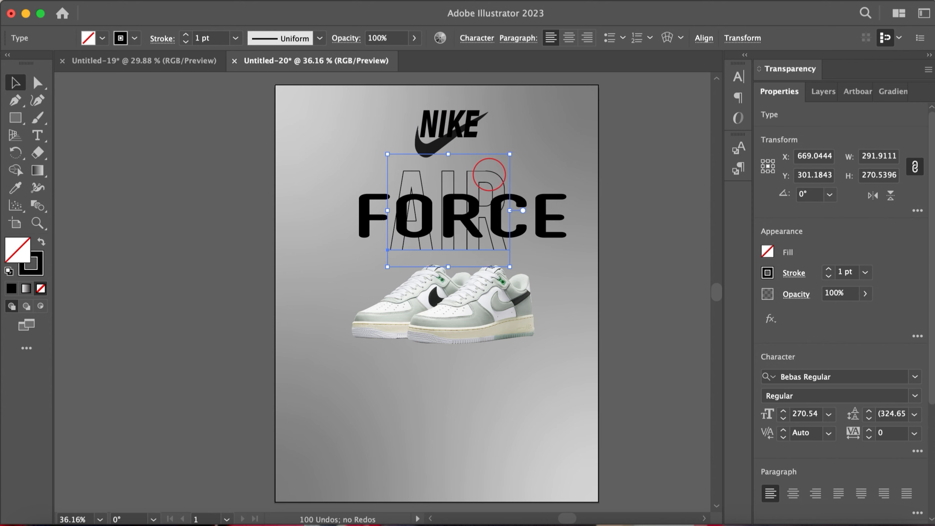
- Nudge the FORCE text left to about X 646 px so it is centred over the AIR text
{"action": "left_click", "coordinate": [552, 219]}
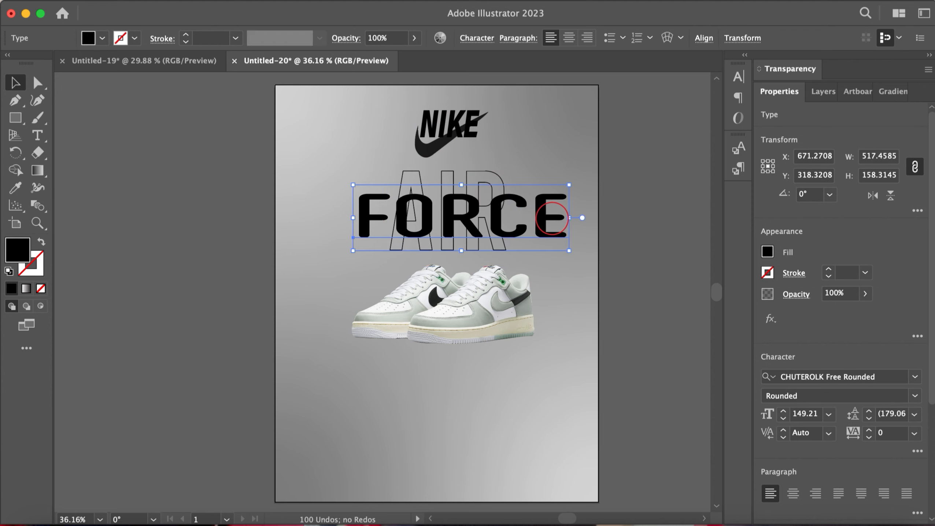
{"action": "key", "text": "Left"}
{"action": "key", "text": "Left"}
{"action": "key", "text": "Left"}
{"action": "key", "text": "Left"}
{"action": "key", "text": "Left"}
{"action": "key", "text": "Left"}
{"action": "key", "text": "Left"}
{"action": "key", "text": "Left"}
{"action": "key", "text": "Left"}
{"action": "key", "text": "Left"}
{"action": "key", "text": "Left"}
{"action": "key", "text": "Left"}
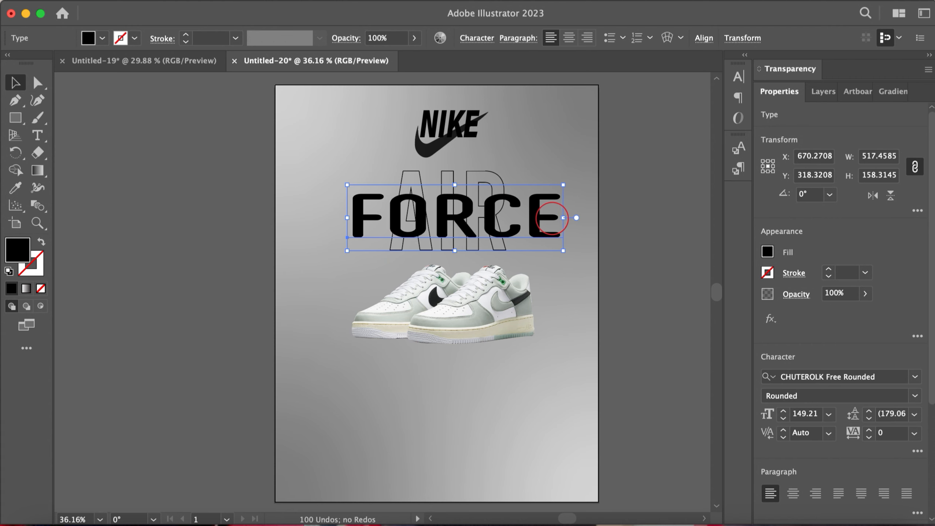
{"action": "key", "text": "Left"}
{"action": "key", "text": "Left"}
{"action": "key", "text": "Left"}
{"action": "key", "text": "Left"}
{"action": "key", "text": "Left"}
{"action": "key", "text": "Left"}
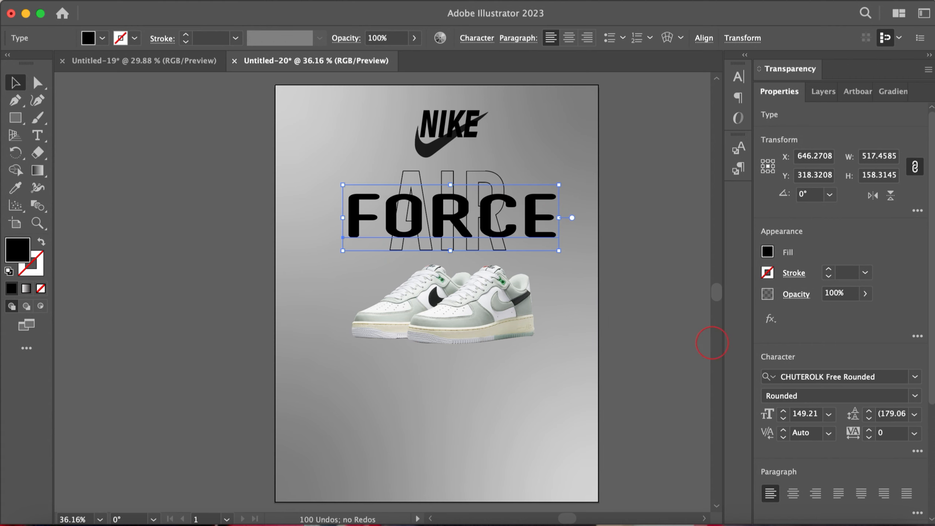
{"action": "left_click", "coordinate": [673, 293]}
- Nudge the Nike logo down to about Y 117 px, closer to the AIR text
{"action": "left_click", "coordinate": [477, 125]}
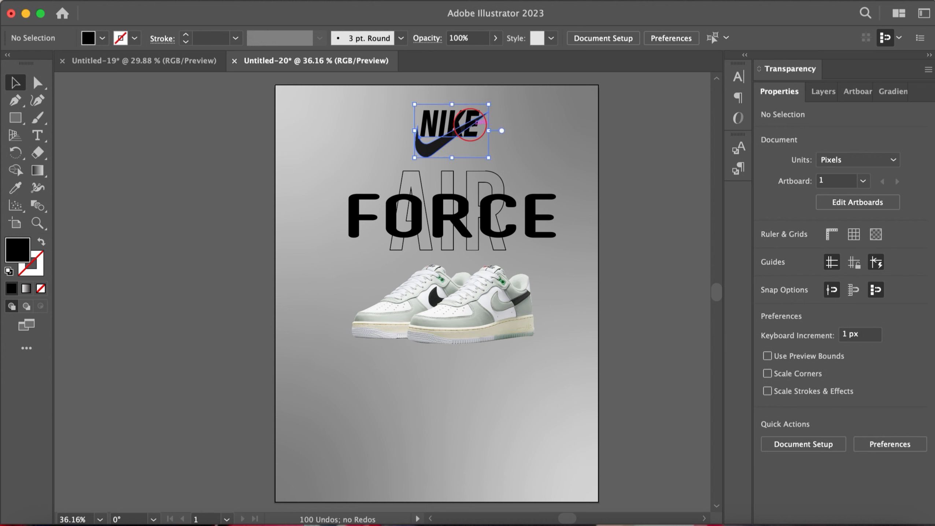
{"action": "key", "text": "Down"}
{"action": "key", "text": "Down"}
{"action": "key", "text": "Down"}
{"action": "key", "text": "Down"}
{"action": "key", "text": "Down"}
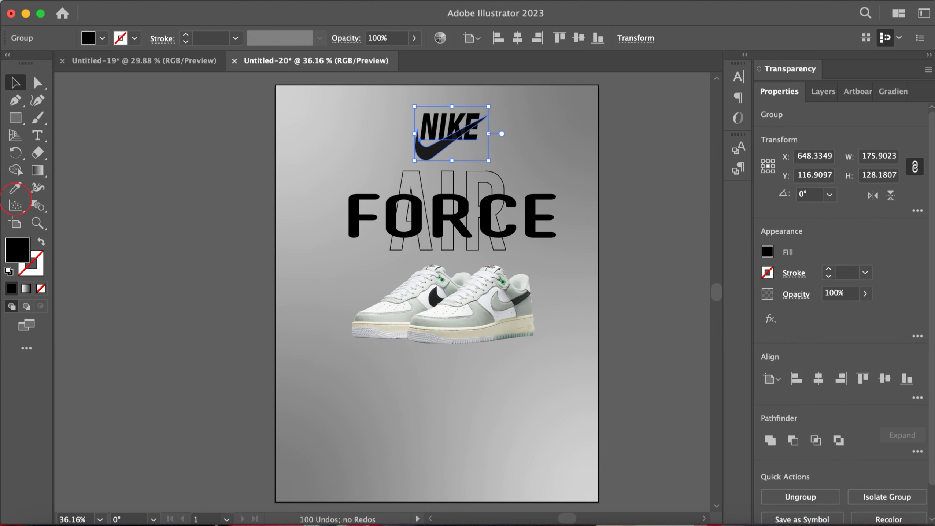
{"action": "key", "text": "super+shift+a"}
- Paste the four-line placeholder paragraph in 15 pt Galvji and place it centred below the shoes
{"action": "left_click", "coordinate": [37, 134]}
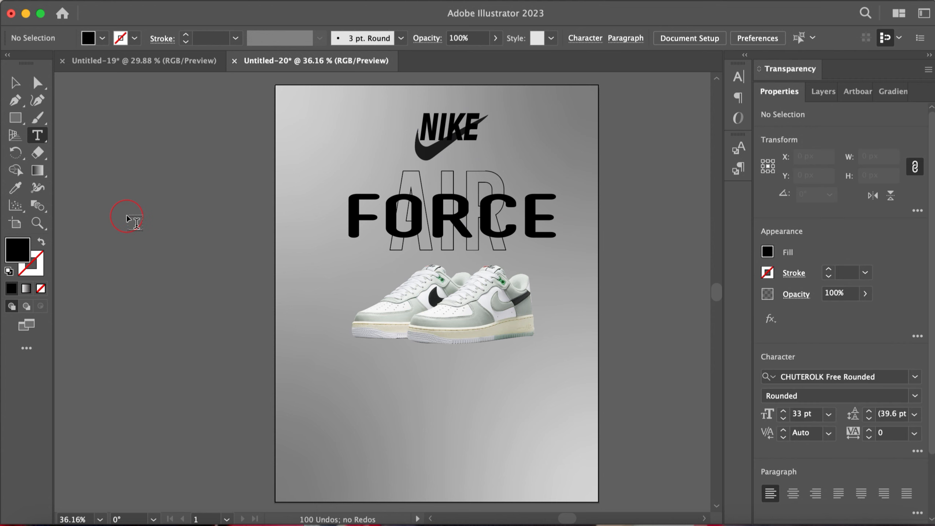
{"action": "key", "text": "super+v"}
{"action": "key", "text": "v"}
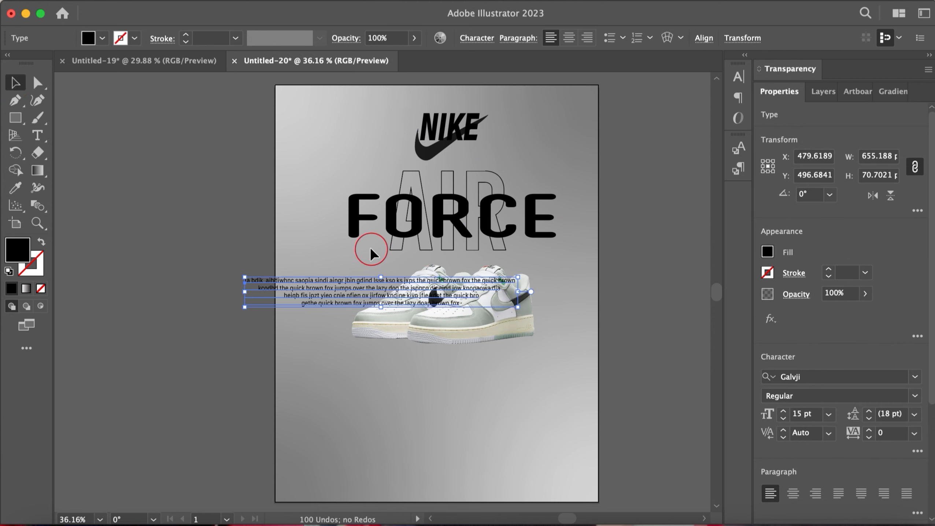
{"action": "left_click_drag", "start_coordinate": [385, 287], "coordinate": [452, 376]}
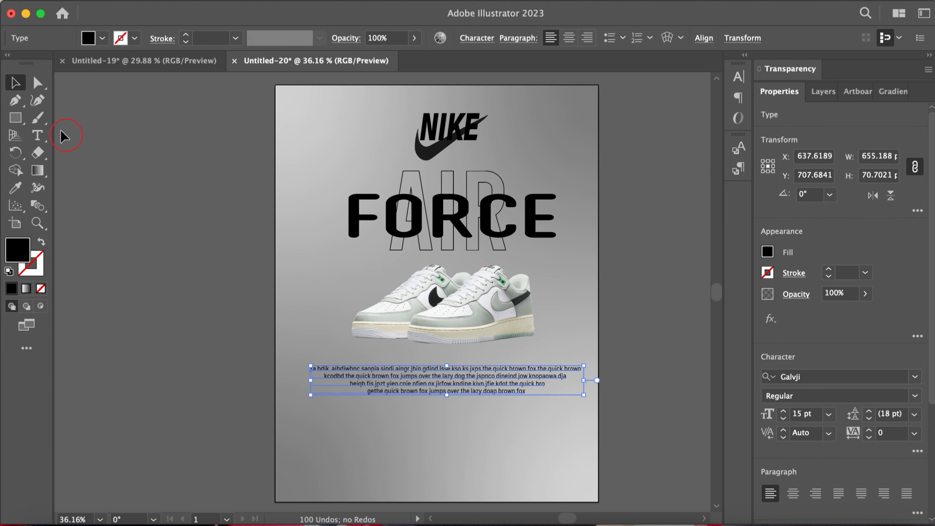
- Create a black 238 × 58 px button rectangle with fully rounded ends and place it centred below the placeholder paragraph
{"action": "left_click", "coordinate": [15, 118]}
{"action": "left_click_drag", "start_coordinate": [92, 175], "coordinate": [192, 199]}
{"action": "left_click", "coordinate": [36, 83]}
{"action": "left_click_drag", "start_coordinate": [103, 186], "coordinate": [420, 416]}
{"action": "left_click", "coordinate": [15, 84]}
{"action": "left_click_drag", "start_coordinate": [437, 423], "coordinate": [444, 428]}
- Add the text "ORDER NOW" beside the artboard and move it onto the black rounded button
{"action": "key", "text": "t"}
{"action": "left_click", "coordinate": [70, 205]}
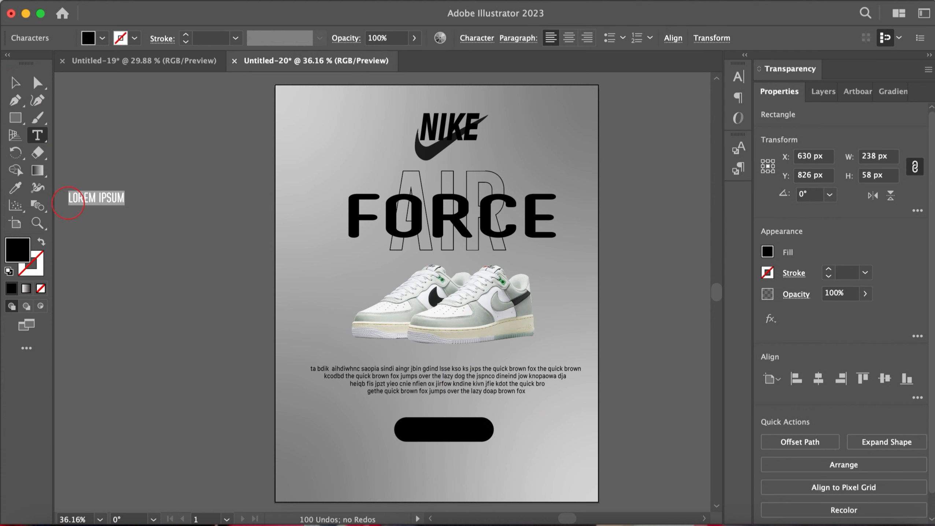
{"action": "type", "text": "ORDER"}
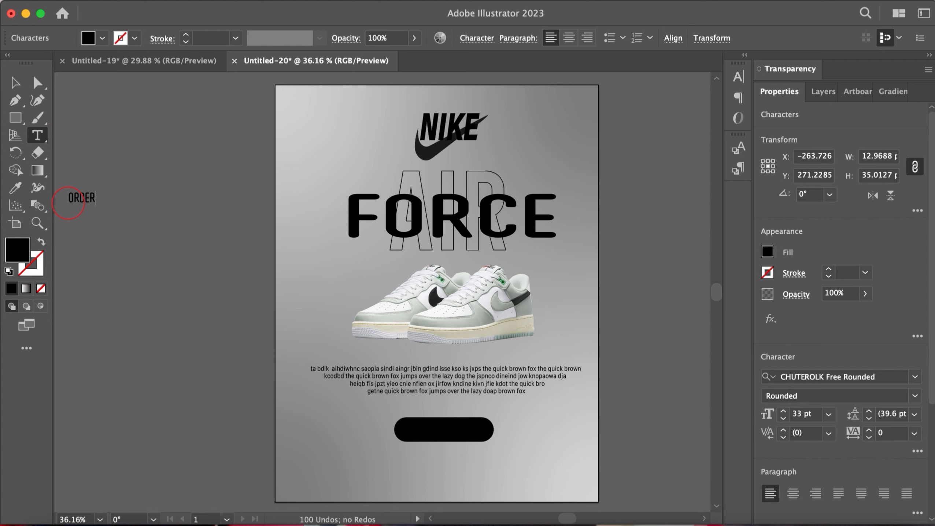
{"action": "type", "text": " NOW"}
{"action": "left_click", "coordinate": [15, 82]}
{"action": "left_click_drag", "start_coordinate": [114, 201], "coordinate": [445, 422]}
- Fill the ORDER NOW text with white and size it to fit inside the black button
{"action": "left_click", "coordinate": [88, 38]}
{"action": "left_click", "coordinate": [31, 63]}
{"action": "left_click_drag", "start_coordinate": [489, 444], "coordinate": [468, 437]}
{"action": "left_click", "coordinate": [667, 397]}
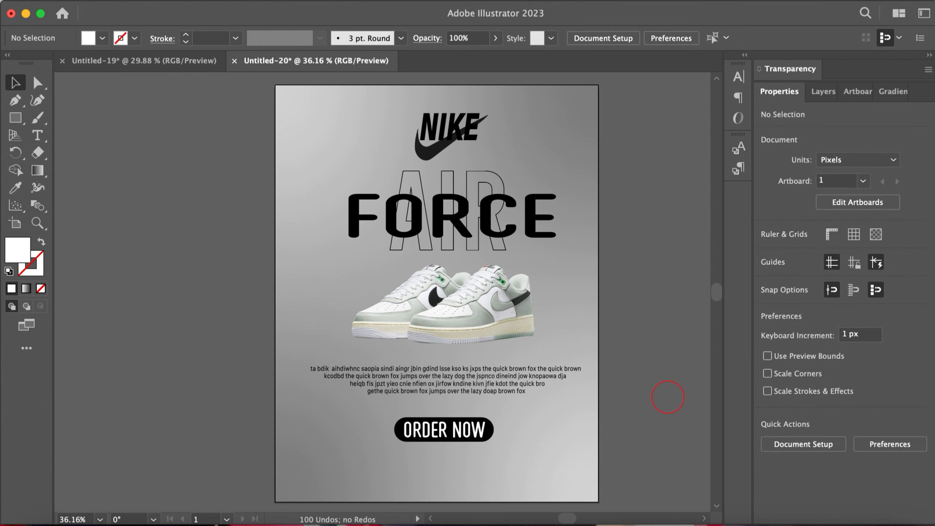